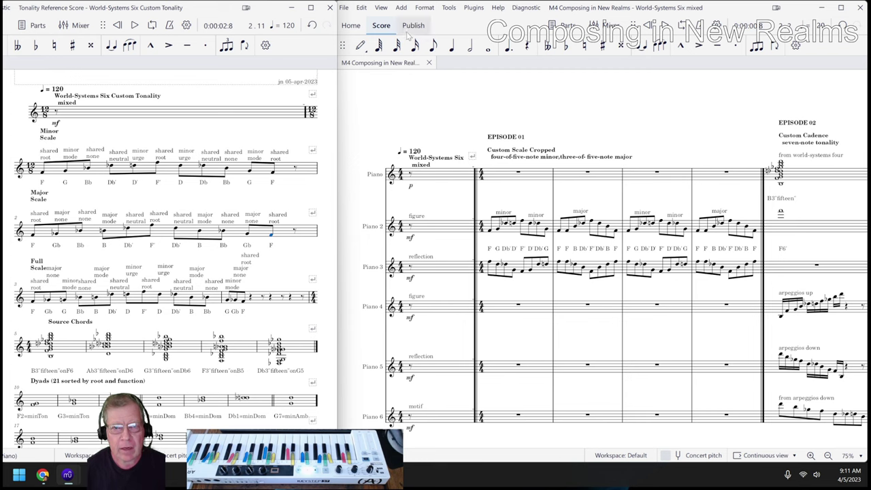
# Step: Switch to the World-Systems Six mixed project in Magic, bring its output window fully into view and start playing the animation
pyautogui.click(454, 25)
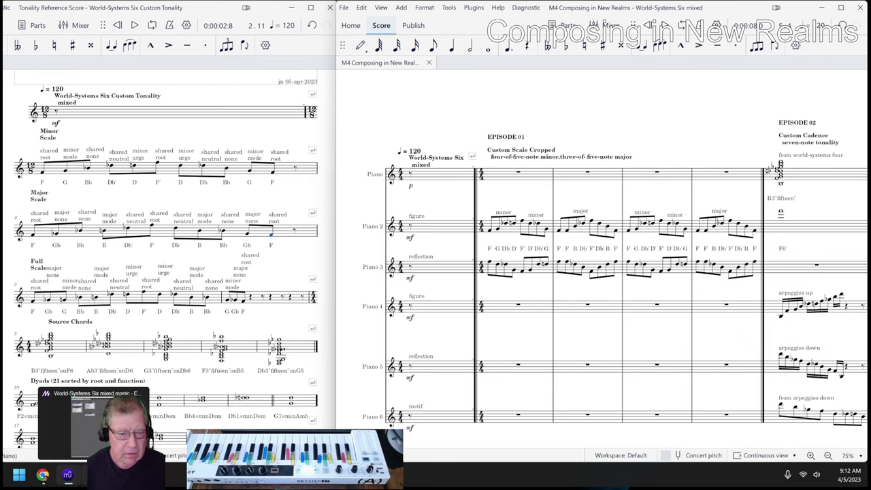
pyautogui.hotkey('alt', 'Tab')
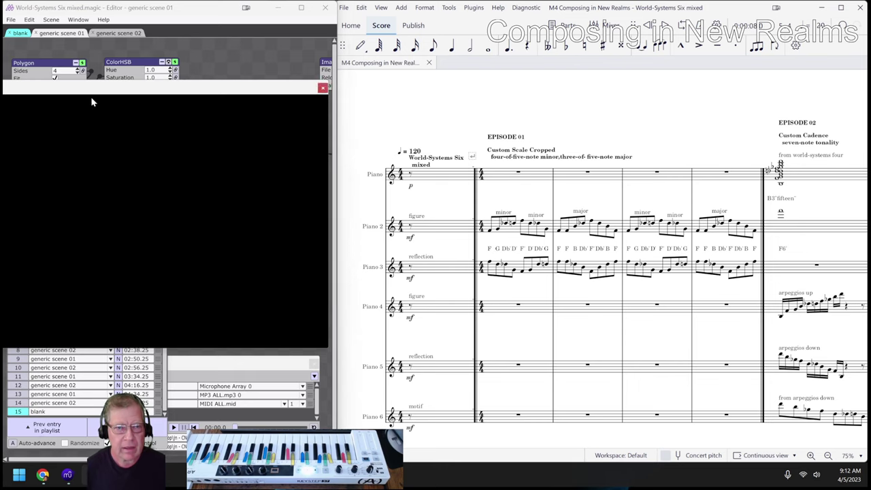
pyautogui.moveTo(89, 94); pyautogui.dragTo(235, 101)
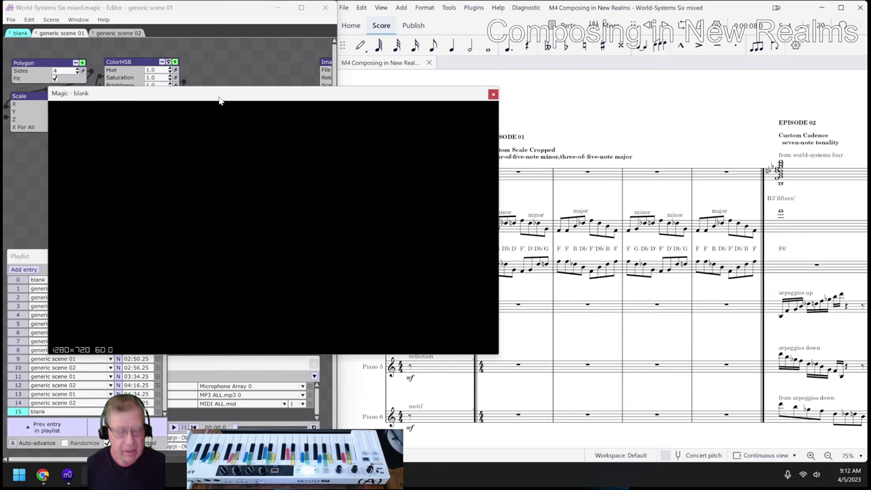
pyautogui.press('space')
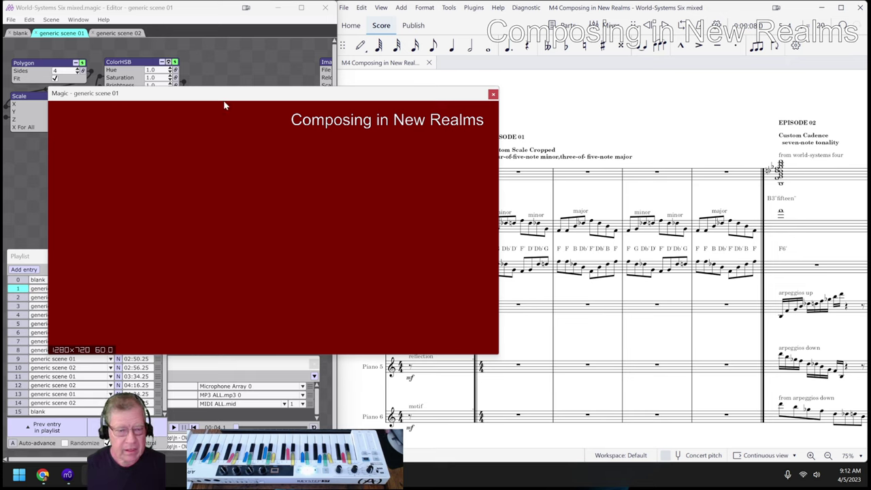
# Step: Switch to the Composing in New Realms spreadsheet in Chrome and review the Reflection notes in H23 to H26
pyautogui.click(42, 475)
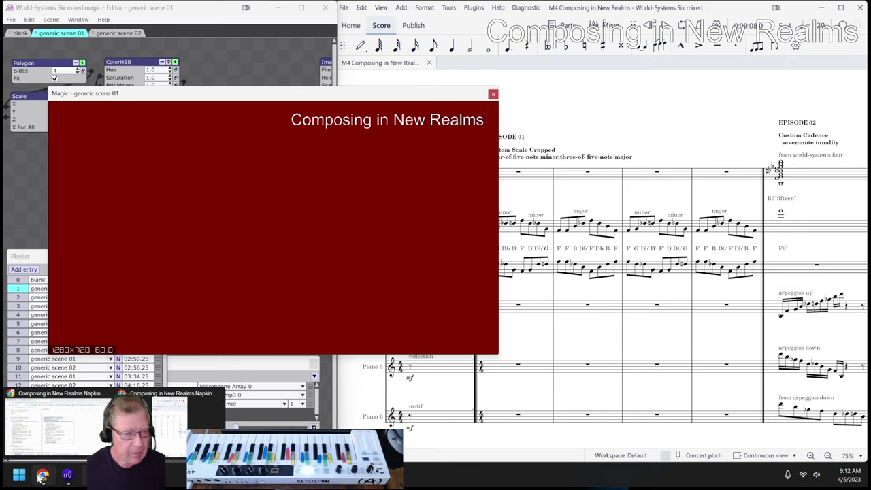
pyautogui.click(52, 439)
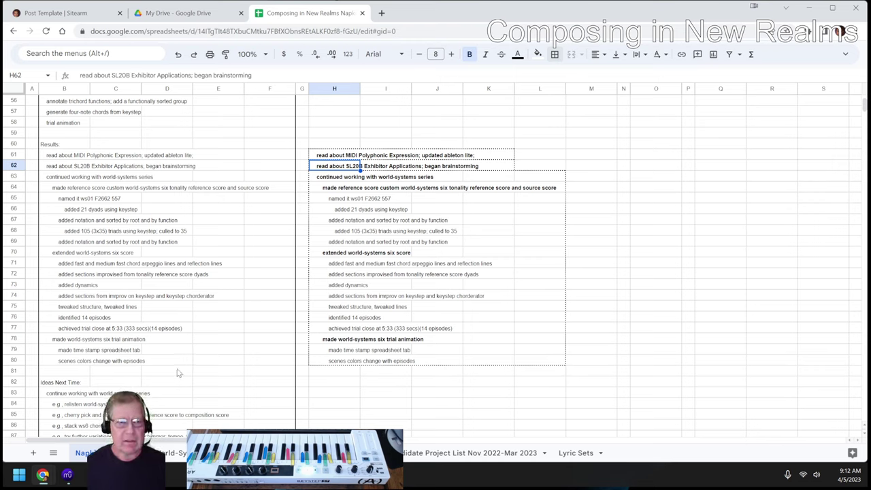
pyautogui.scroll(10, 279, 298)
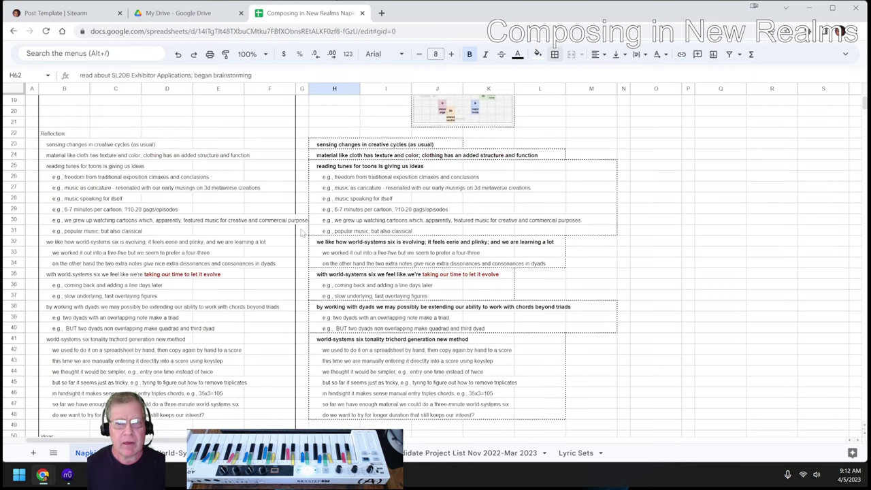
pyautogui.click(325, 147)
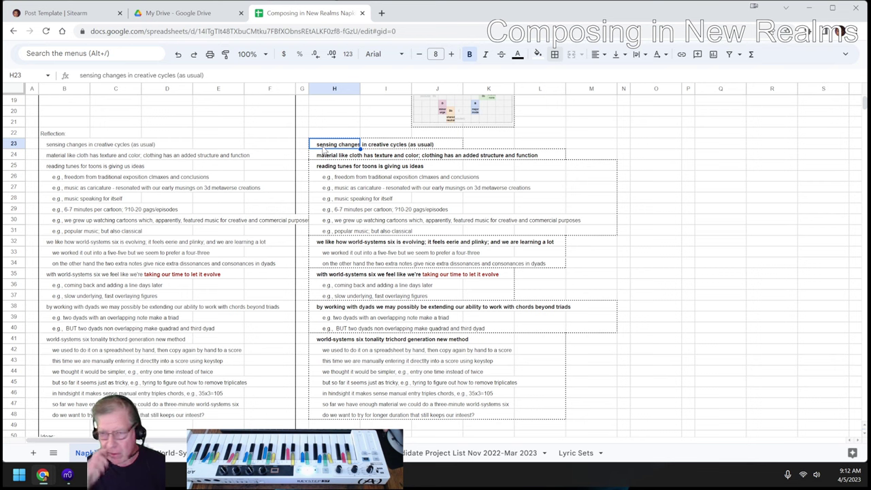
pyautogui.click(321, 158)
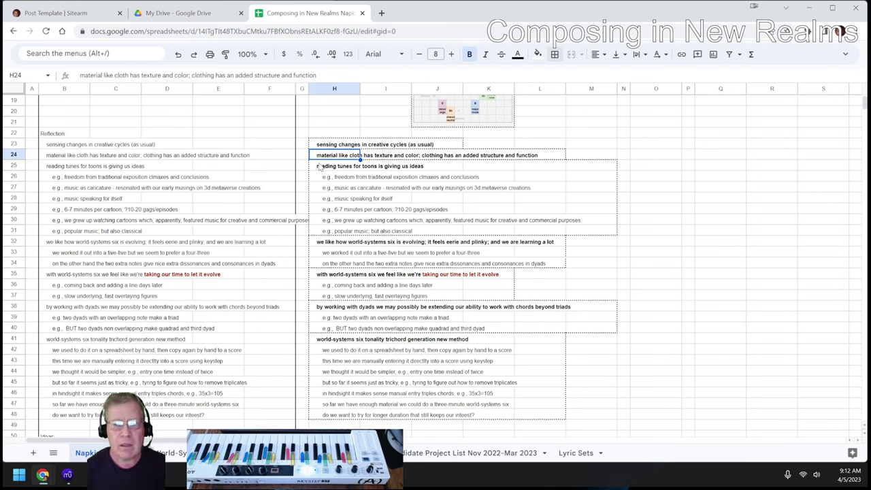
pyautogui.click(321, 170)
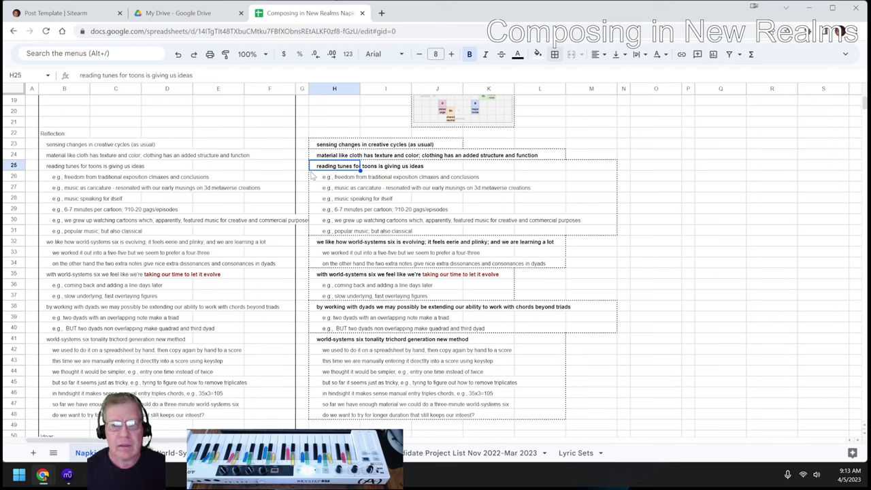
pyautogui.click(321, 180)
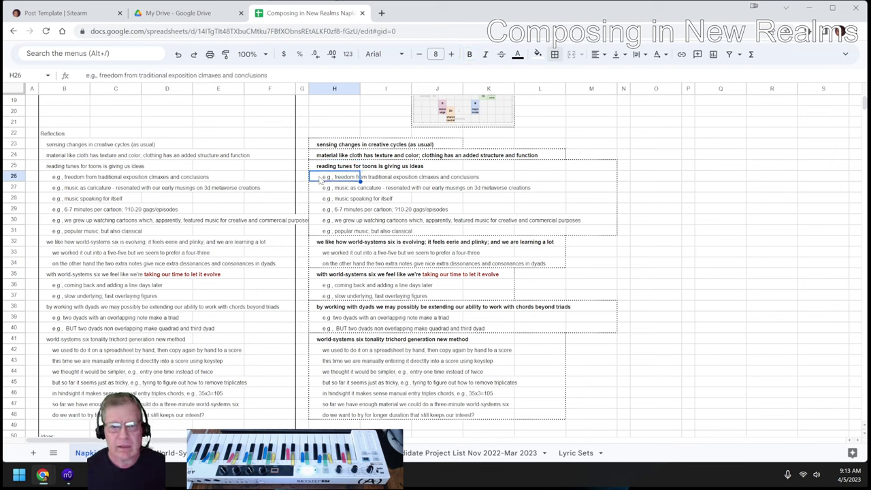
# Step: Review the Reflection notes on how world-systems six is evolving and on working with dyads, in H32 to H38
pyautogui.click(321, 245)
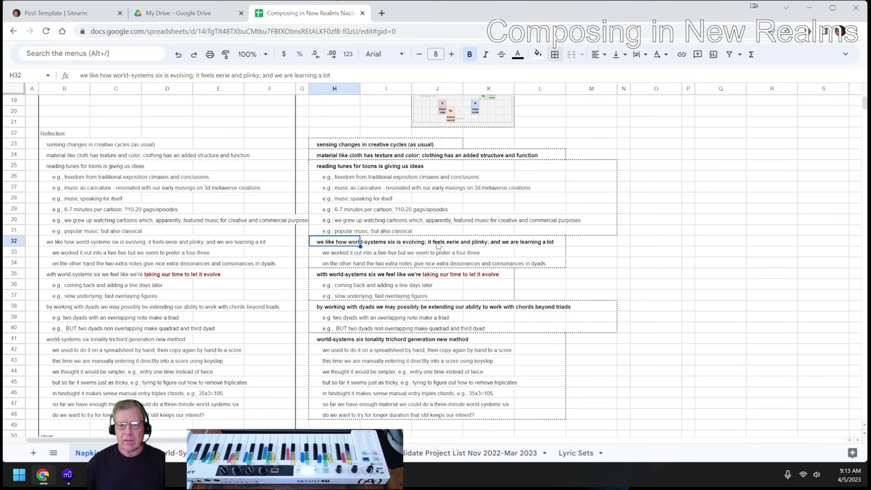
pyautogui.click(323, 274)
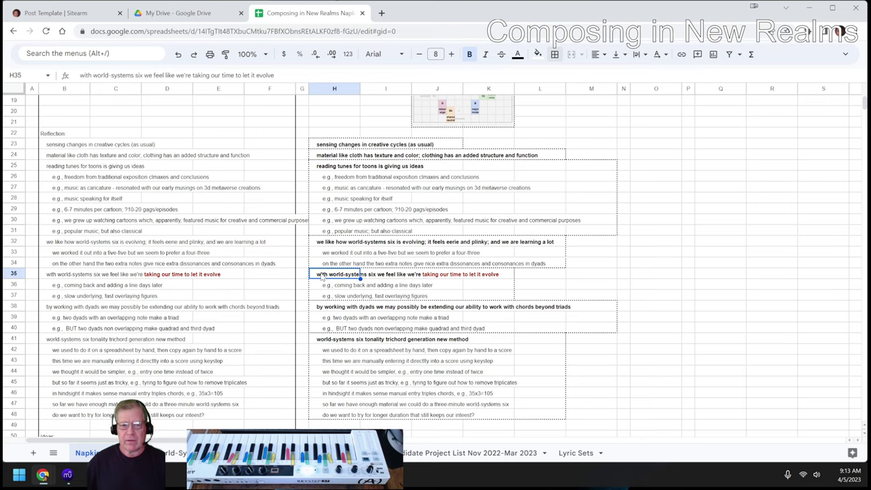
pyautogui.scroll(-1, 323, 275)
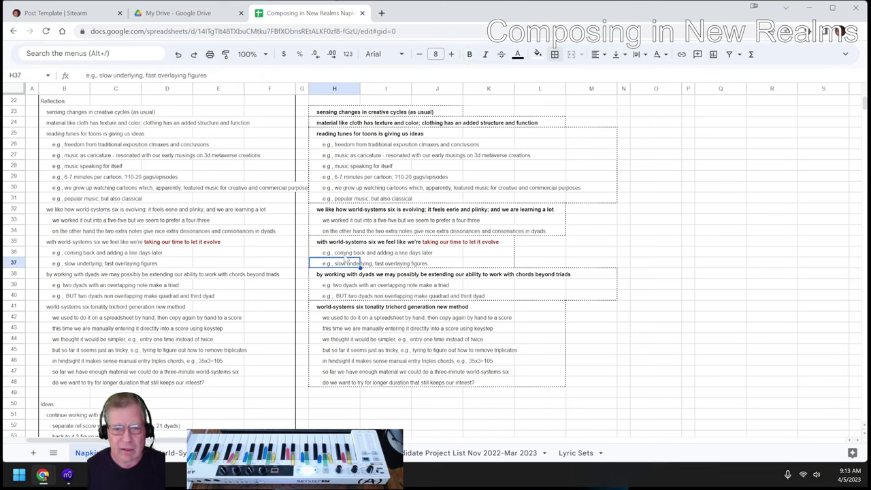
pyautogui.click(351, 252)
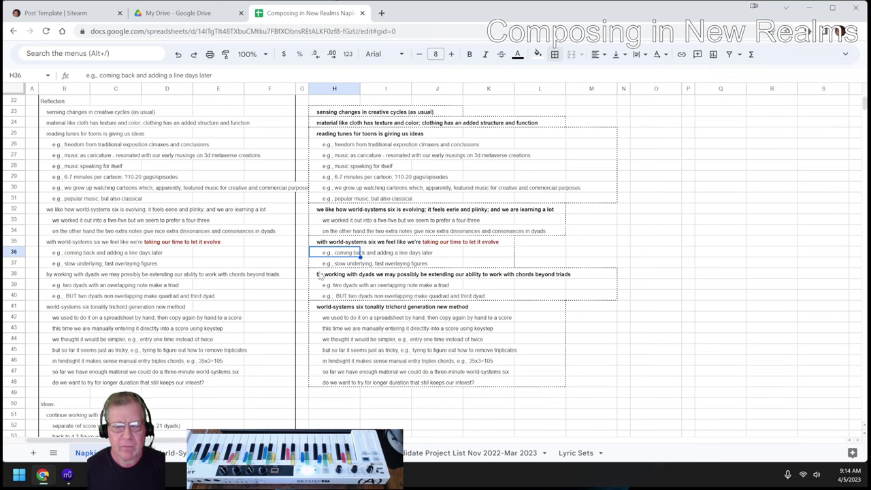
pyautogui.click(320, 276)
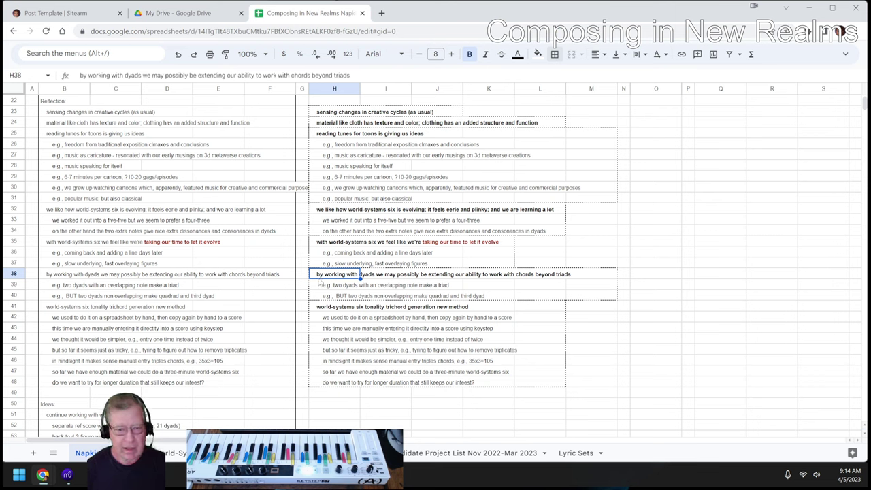
# Step: Check the Tonality Reference Score in MuseScore, and examine the WS01 F2662 557 diagram and the notes below it in the spreadsheet
pyautogui.moveTo(65, 479)
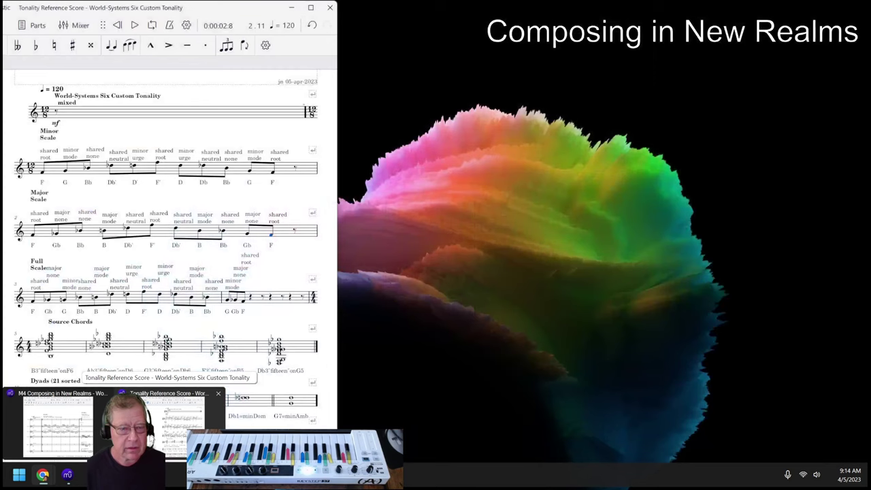
pyautogui.click(173, 418)
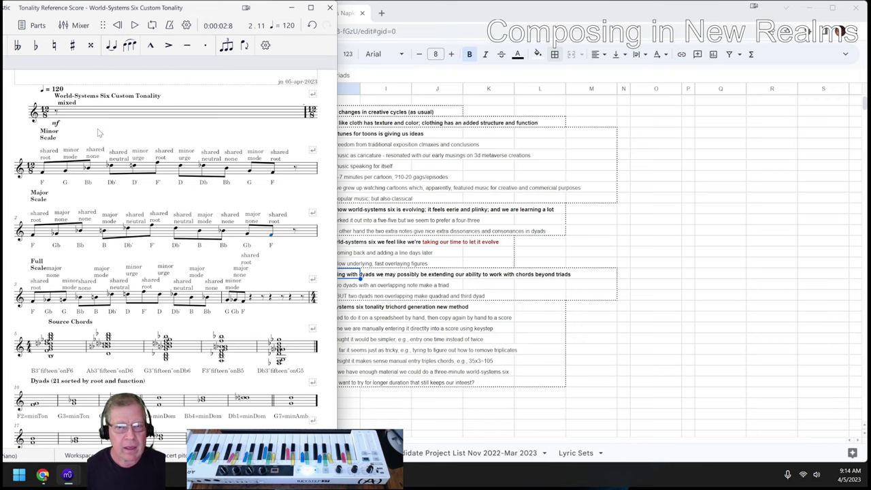
pyautogui.click(652, 272)
pyautogui.scroll(5, 674, 286)
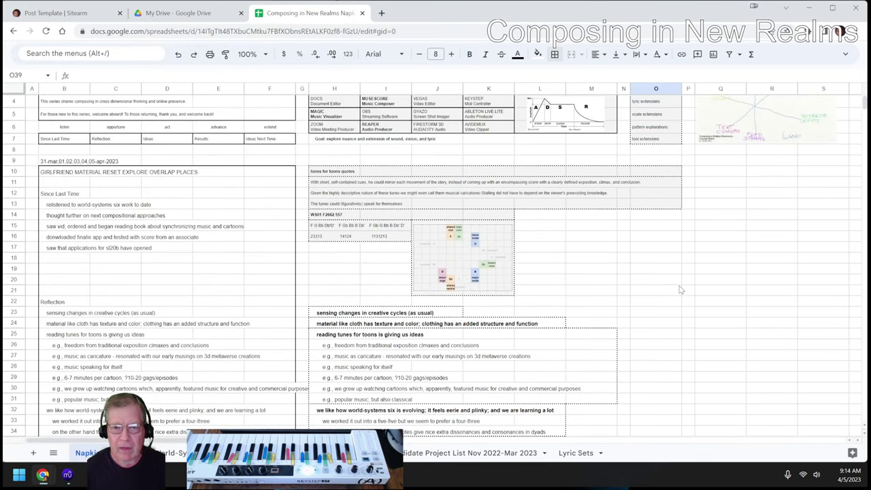
pyautogui.click(453, 251)
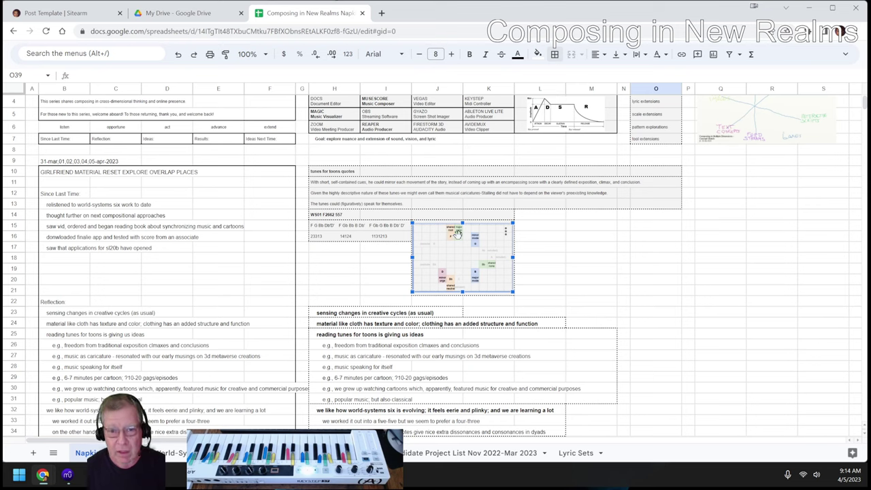
pyautogui.click(395, 271)
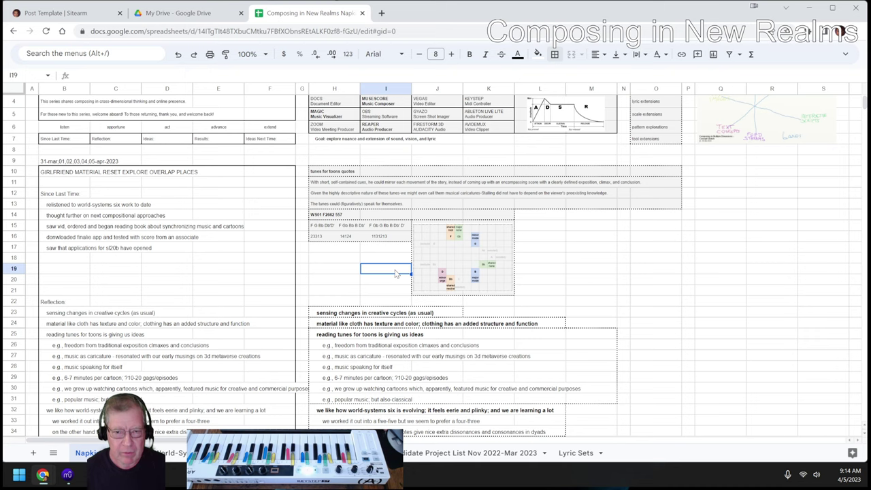
pyautogui.scroll(-3, 396, 273)
pyautogui.scroll(-5, 399, 275)
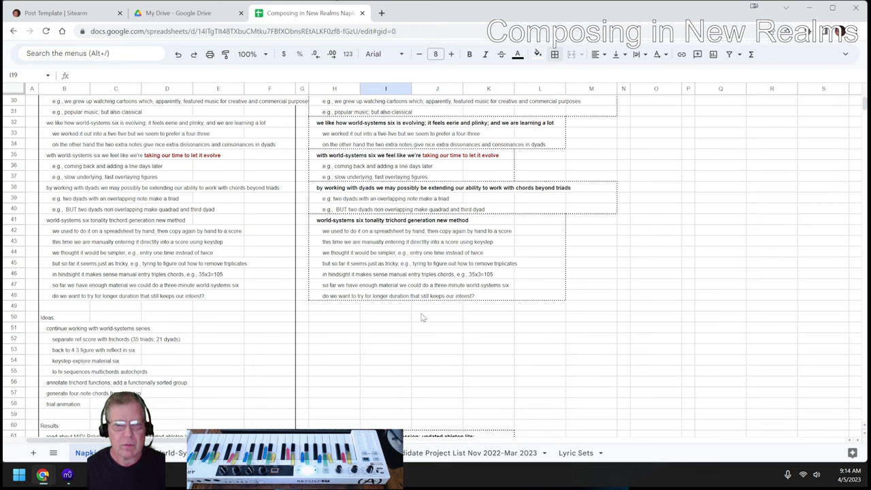
pyautogui.scroll(-3, 422, 319)
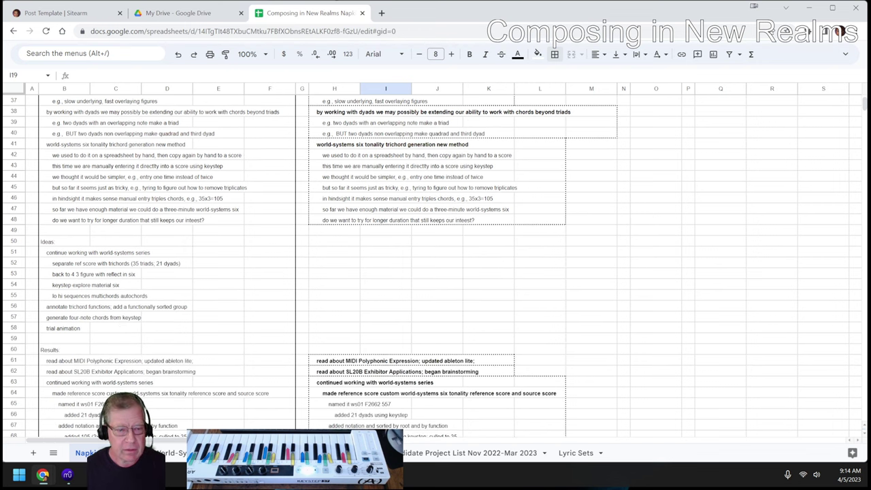
# Step: Switch to the Tonality Reference Score and play back the first dyads, starting at the F2=minTon measure
pyautogui.moveTo(65, 466)
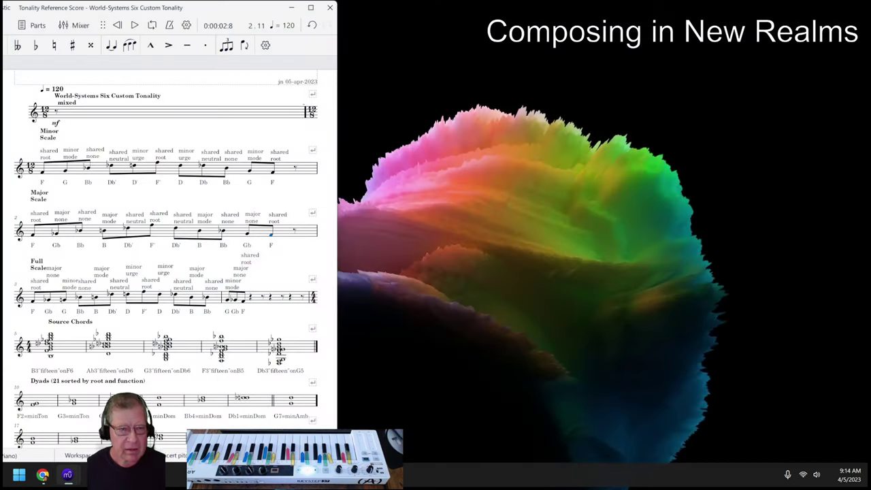
pyautogui.click(172, 416)
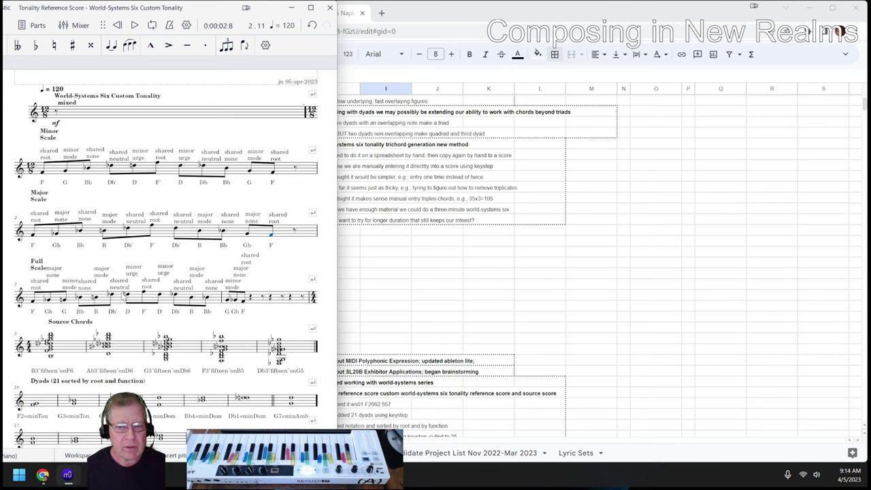
pyautogui.scroll(-3, 71, 267)
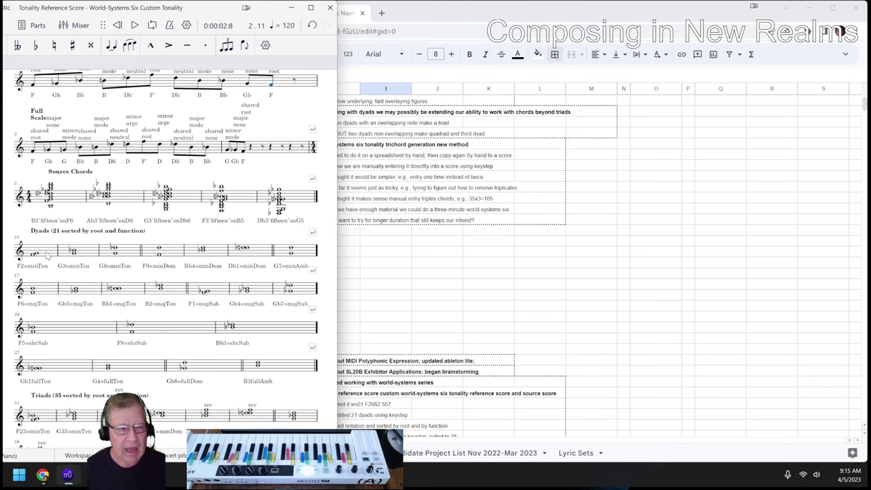
pyautogui.click(46, 253)
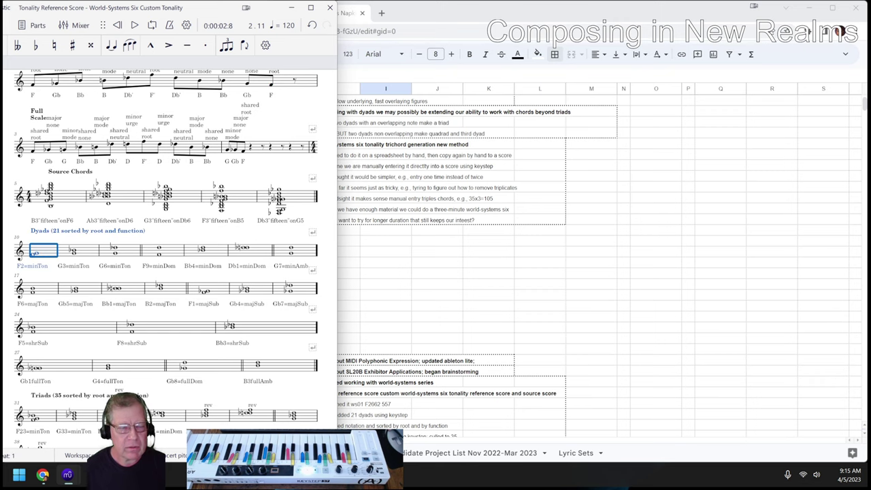
pyautogui.press('Escape')
pyautogui.press('space')
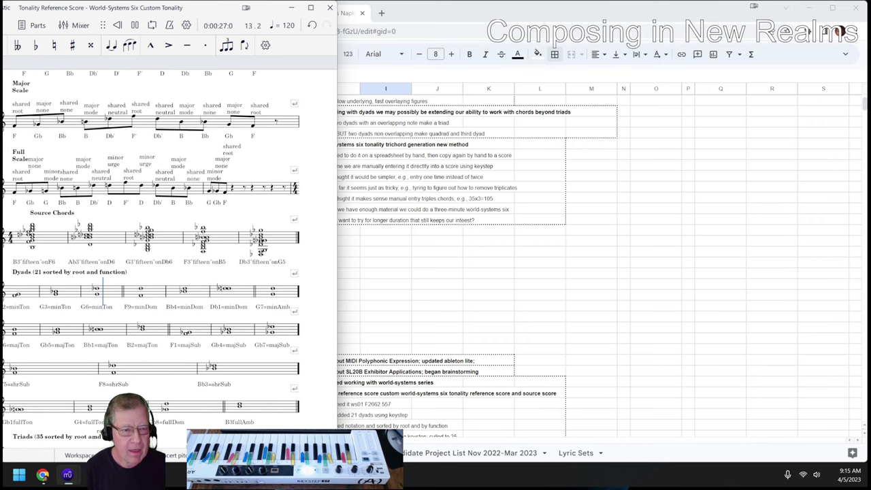
pyautogui.press('space')
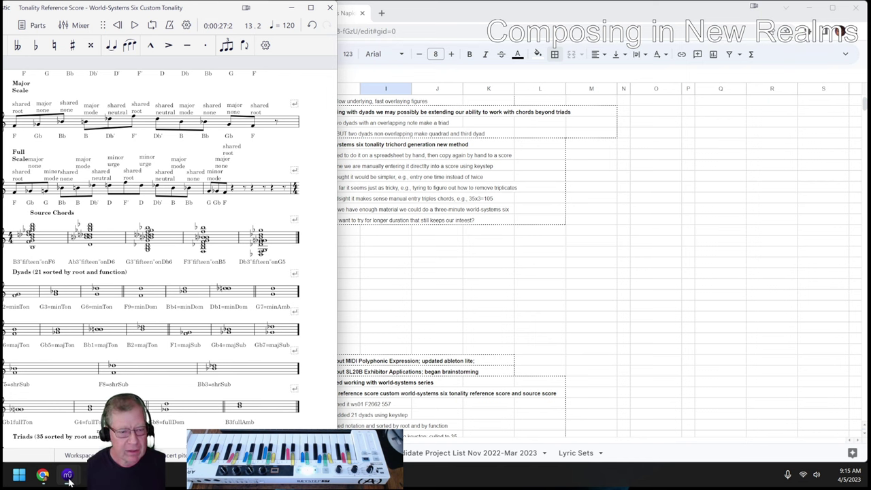
# Step: Examine Episode 01 in the World-Systems Six mixed score, and return to the spreadsheet to read the notes in H38 and H41
pyautogui.moveTo(81, 475)
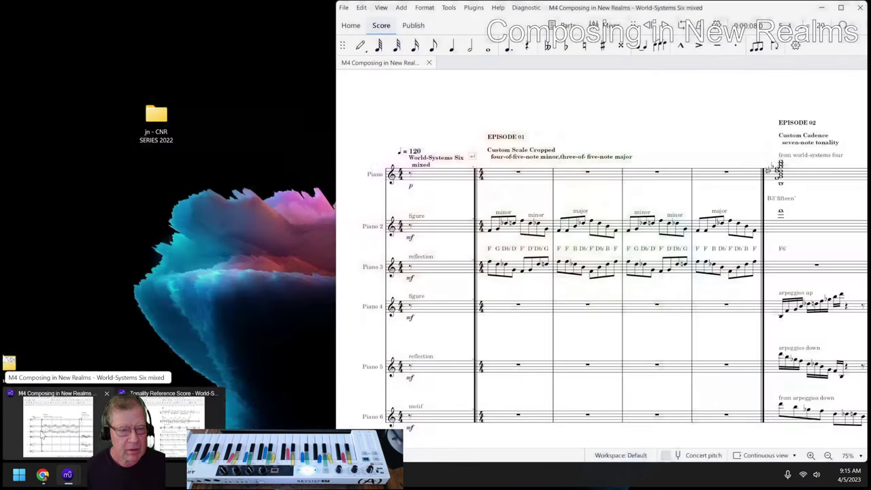
pyautogui.click(42, 434)
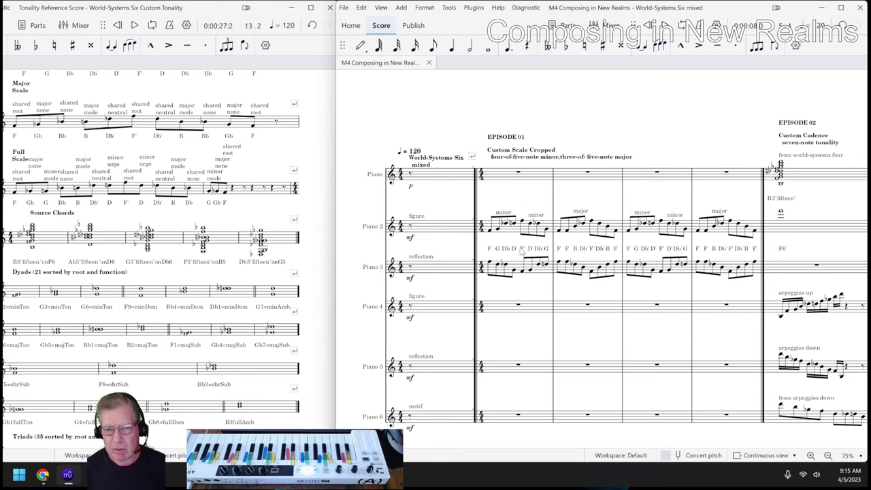
pyautogui.moveTo(43, 479)
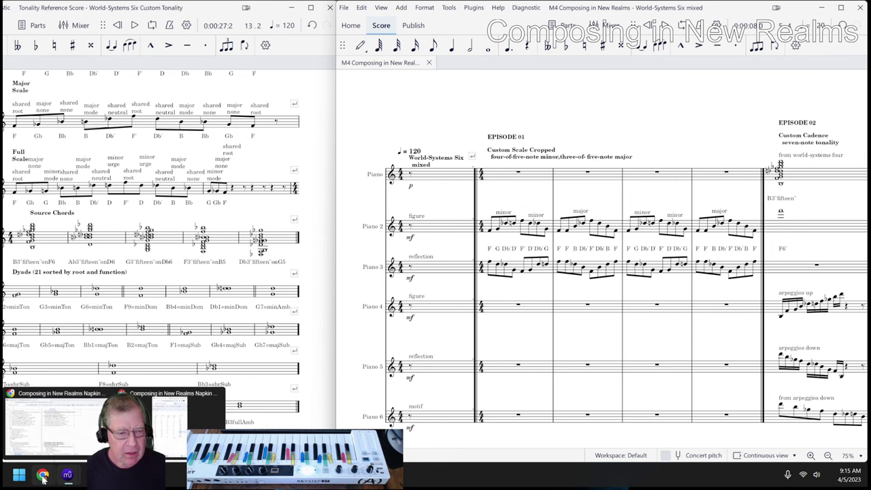
pyautogui.click(47, 429)
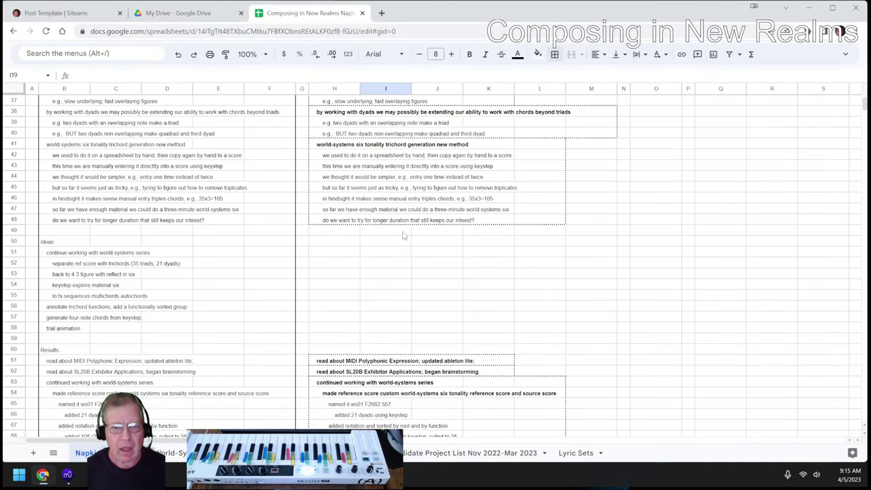
pyautogui.click(327, 118)
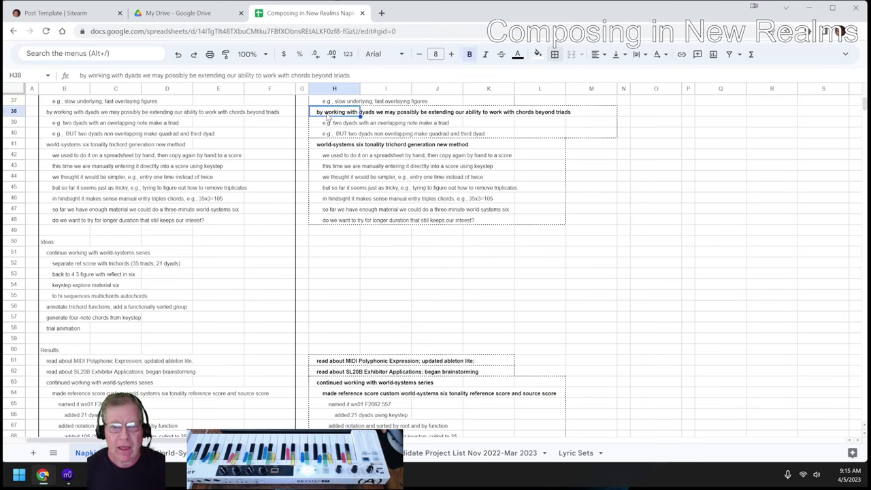
pyautogui.click(326, 147)
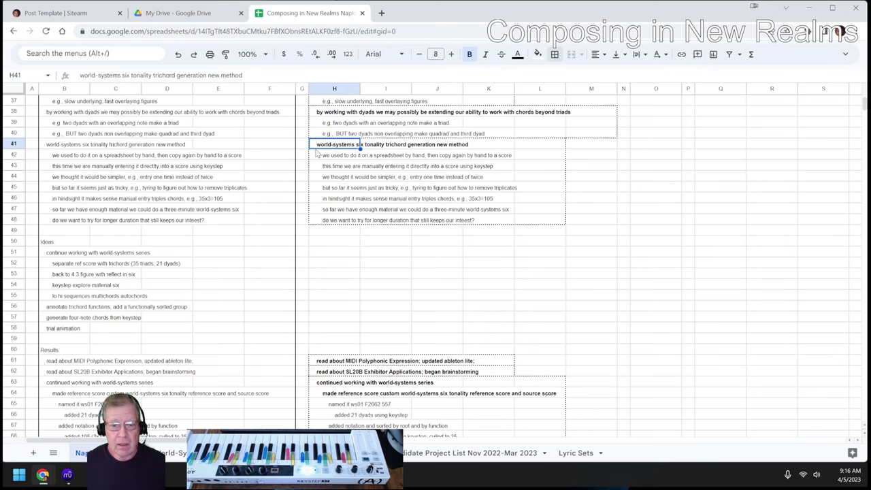
# Step: Review the Results notes on MIDI Polyphonic Expression, the SL20B applications, the reference score, the extended score and the trial animation, in H61 to H78
pyautogui.scroll(-3, 341, 253)
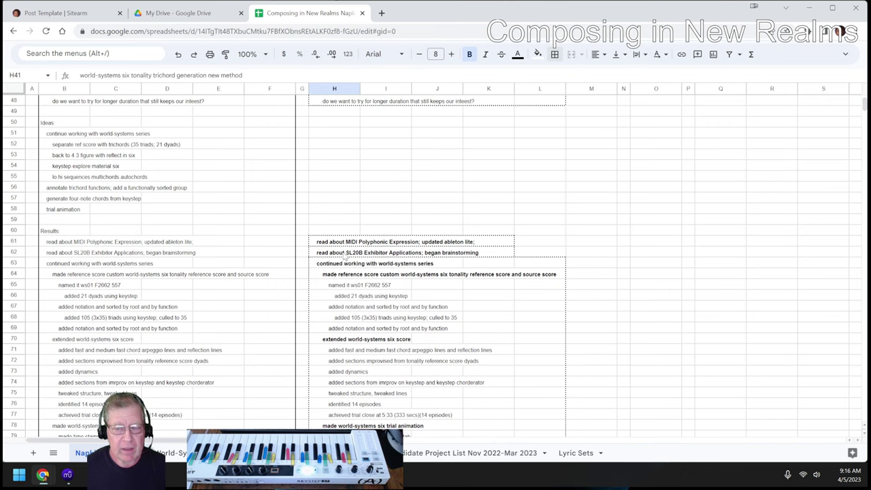
pyautogui.scroll(-2, 345, 254)
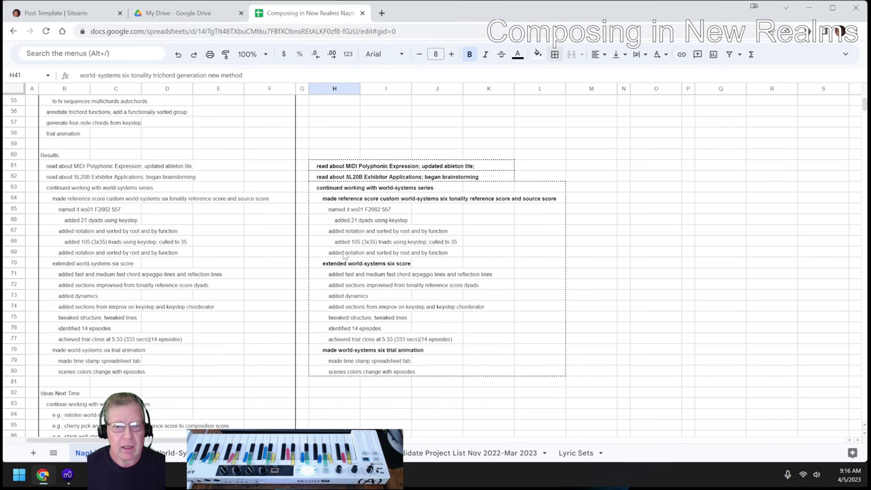
pyautogui.click(320, 168)
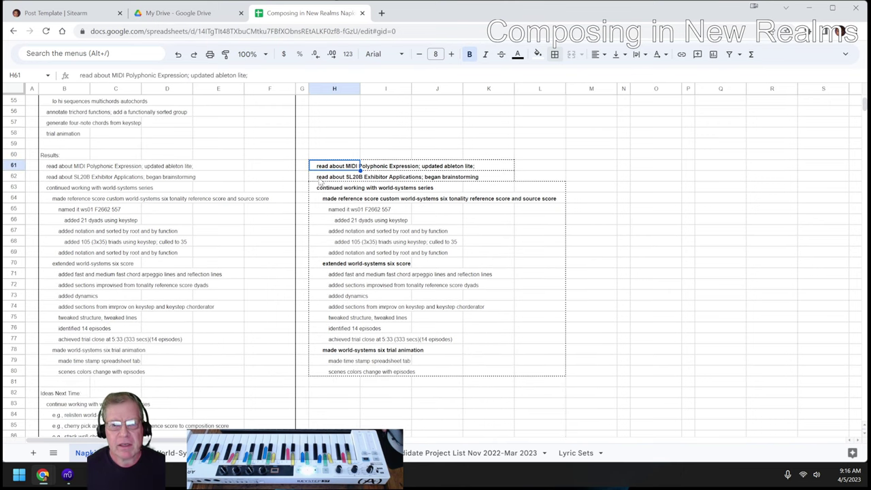
pyautogui.click(317, 179)
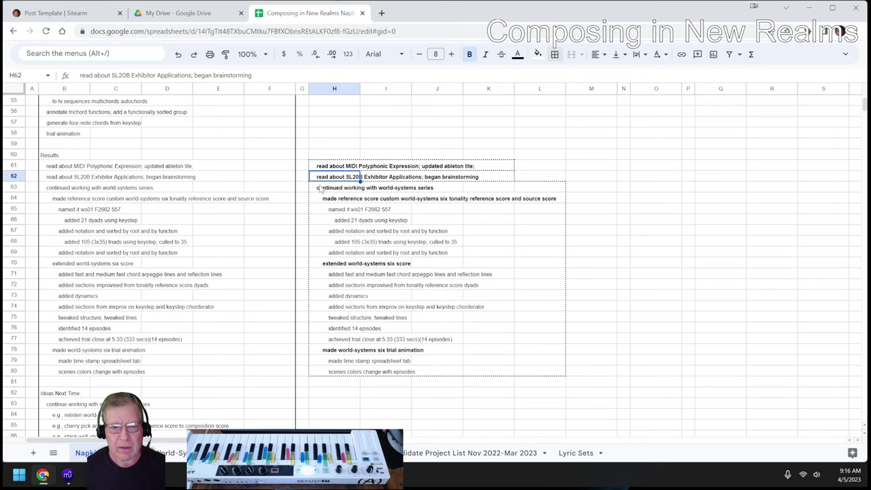
pyautogui.click(320, 189)
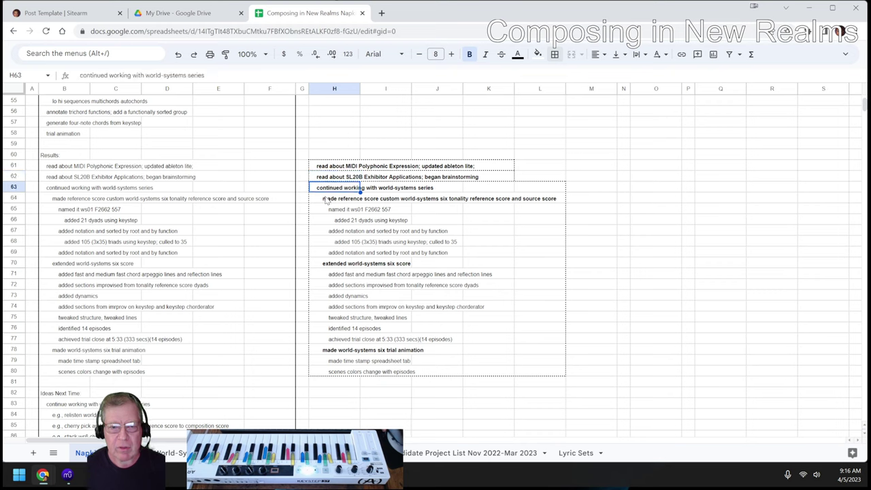
pyautogui.click(325, 199)
pyautogui.click(333, 265)
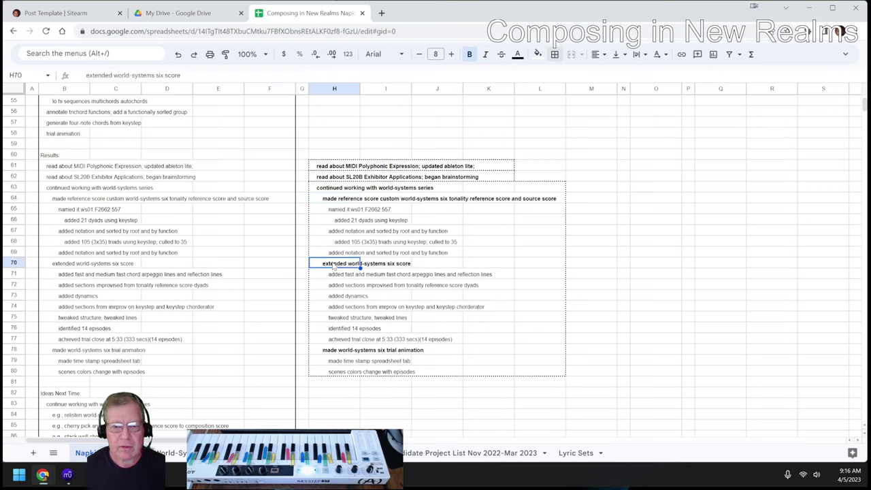
pyautogui.click(331, 352)
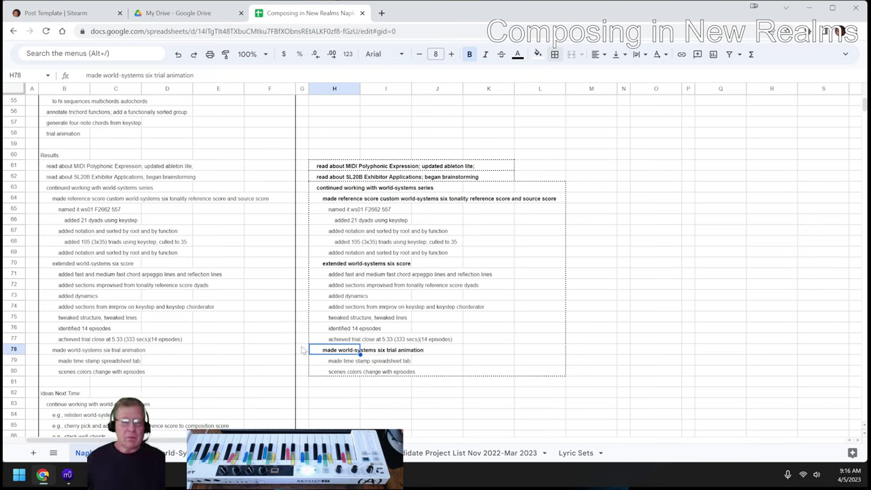
# Step: Switch to the World-Systems Six mixed score in MuseScore, maximize its window and play the piece back through the end of Episode 14
pyautogui.moveTo(68, 474)
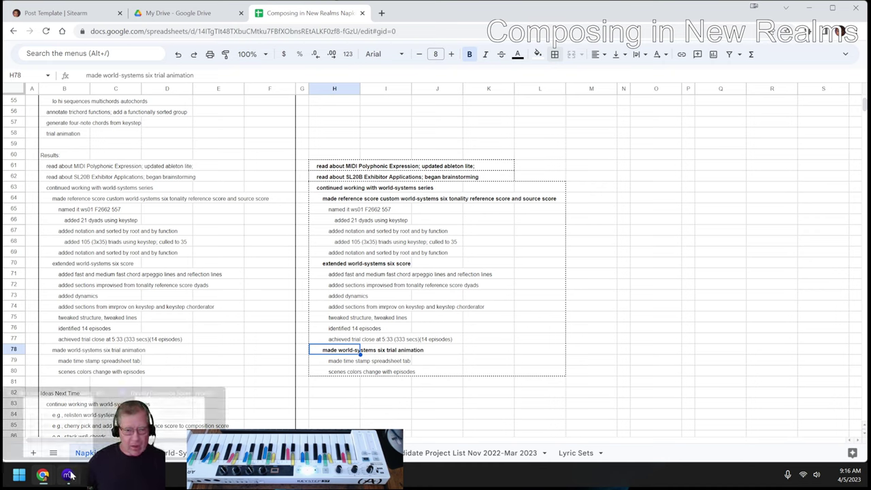
pyautogui.click(70, 446)
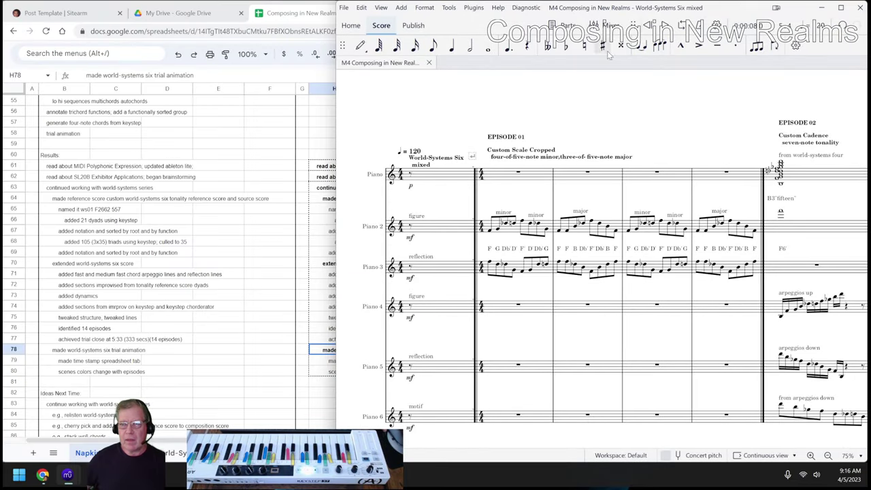
pyautogui.click(842, 8)
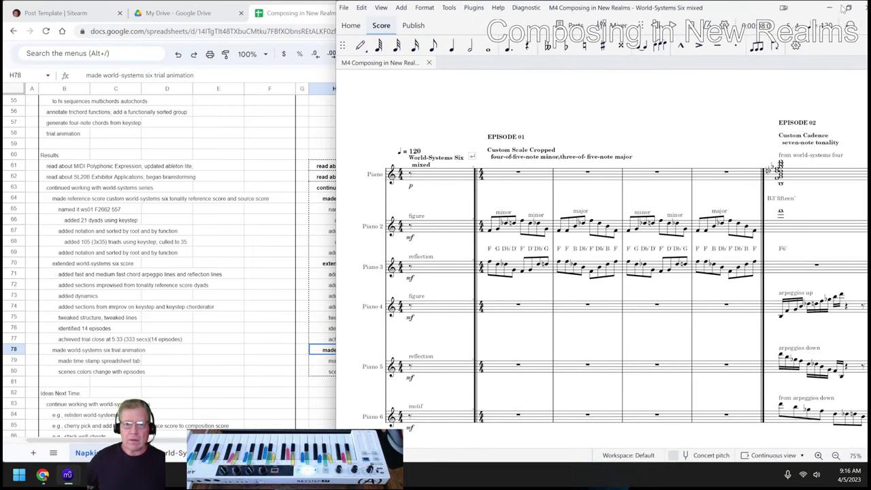
pyautogui.click(848, 7)
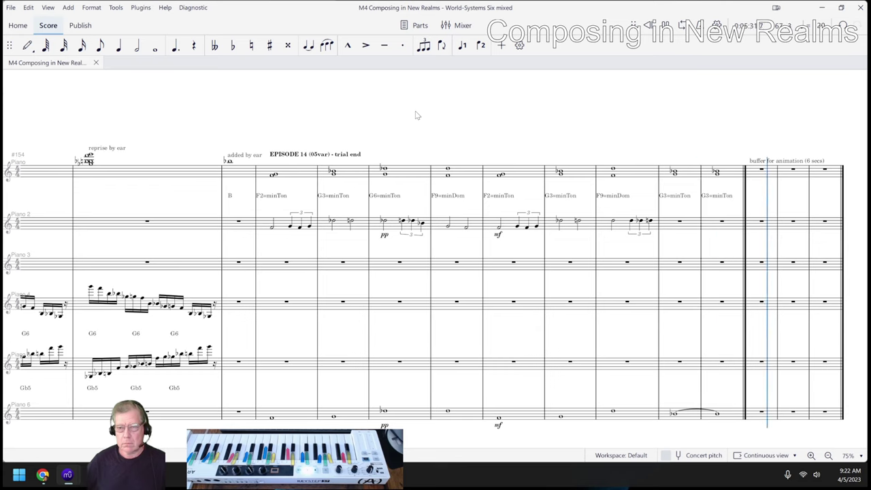
pyautogui.press('space')
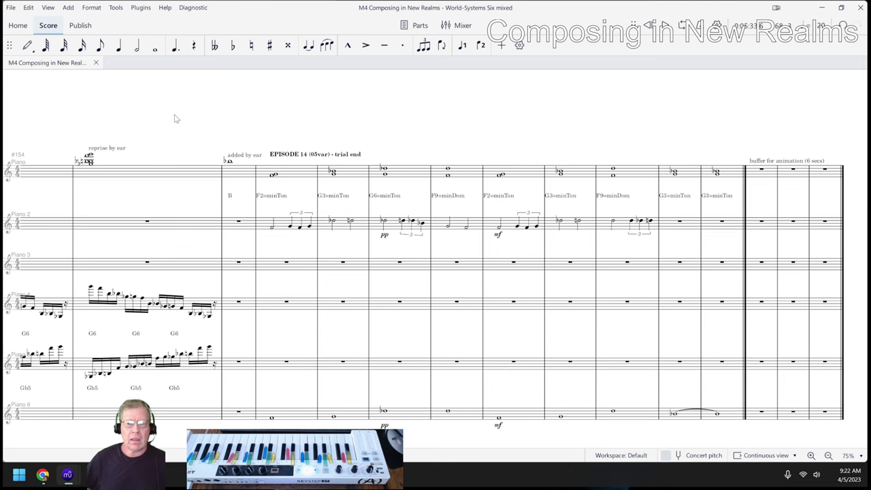
# Step: Play back the "reprise by ear" measures leading into Episode 14 again
pyautogui.moveTo(174, 119); pyautogui.dragTo(294, 107)
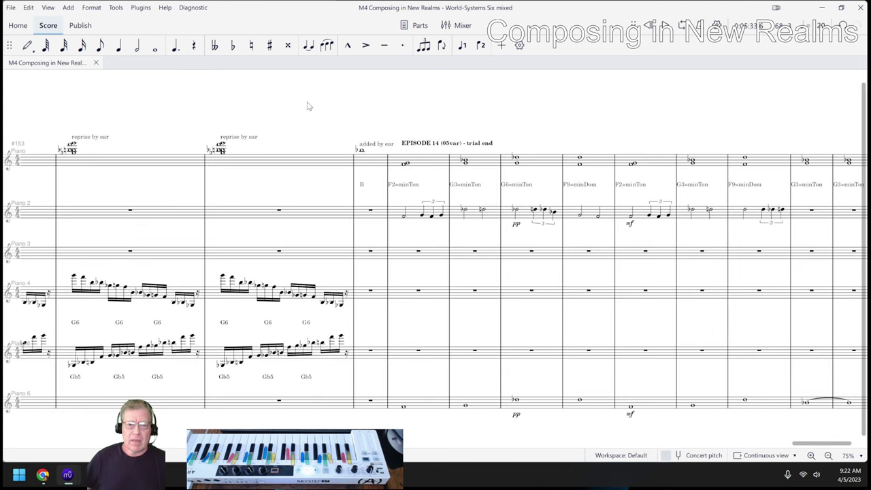
pyautogui.click(310, 161)
pyautogui.click(277, 112)
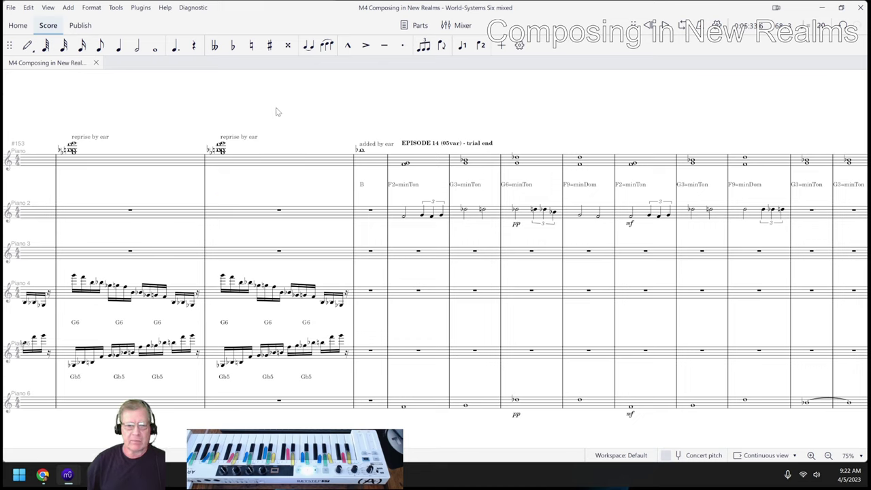
pyautogui.press('space')
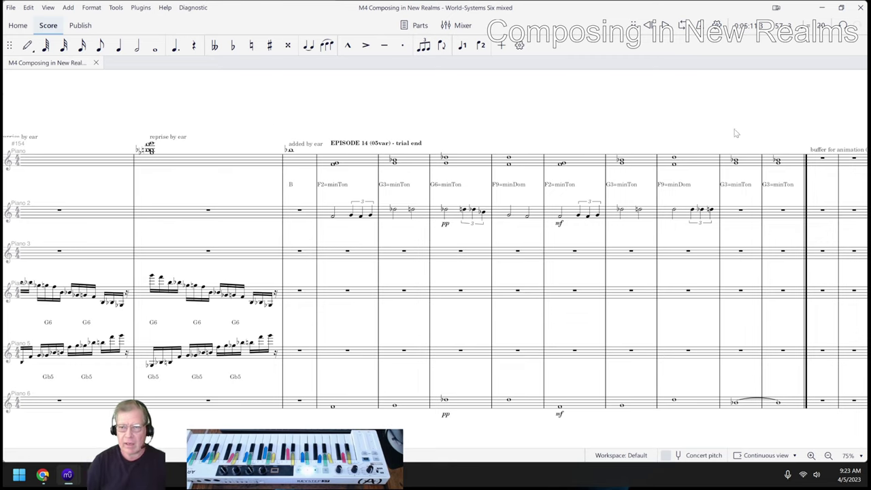
# Step: Return to the start of the mixed score and look through Episodes 02 to 04
pyautogui.moveTo(735, 132); pyautogui.dragTo(429, 125)
pyautogui.hscroll(-5, 429, 125)
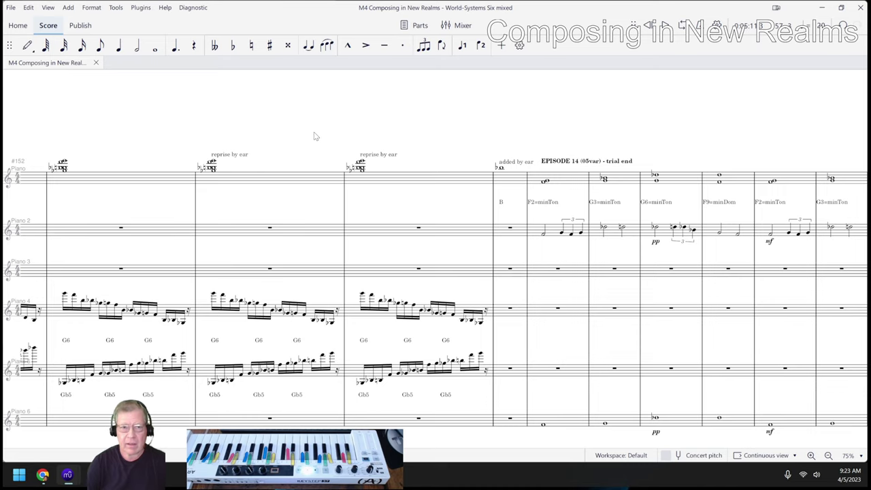
pyautogui.hotkey('ctrl', 'Home')
pyautogui.hscroll(10, 327, 121)
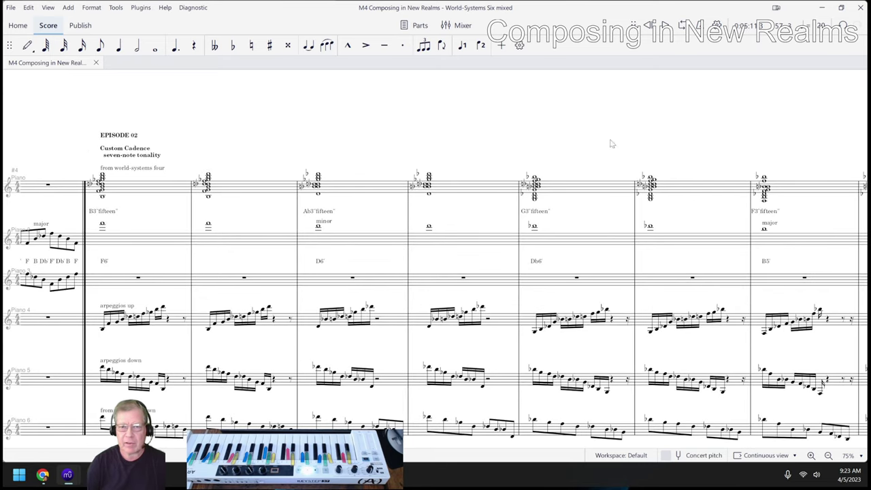
pyautogui.hscroll(10, 416, 119)
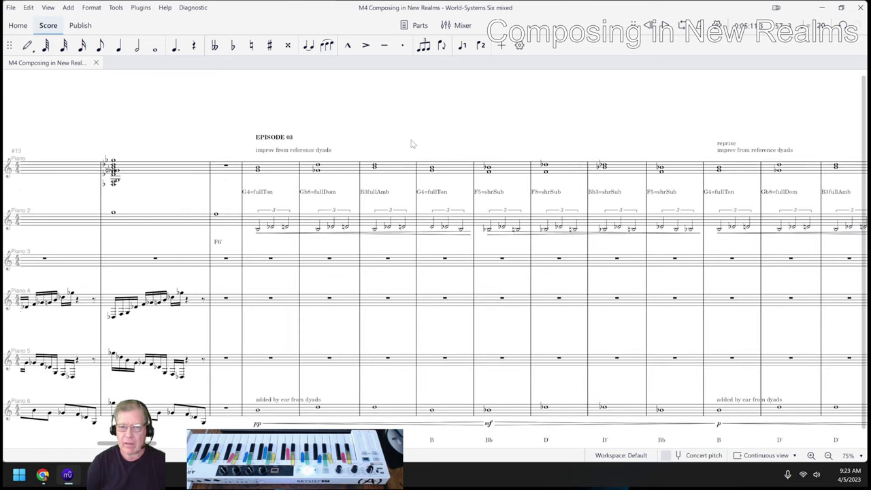
pyautogui.hscroll(5, 417, 118)
pyautogui.hscroll(5, 529, 117)
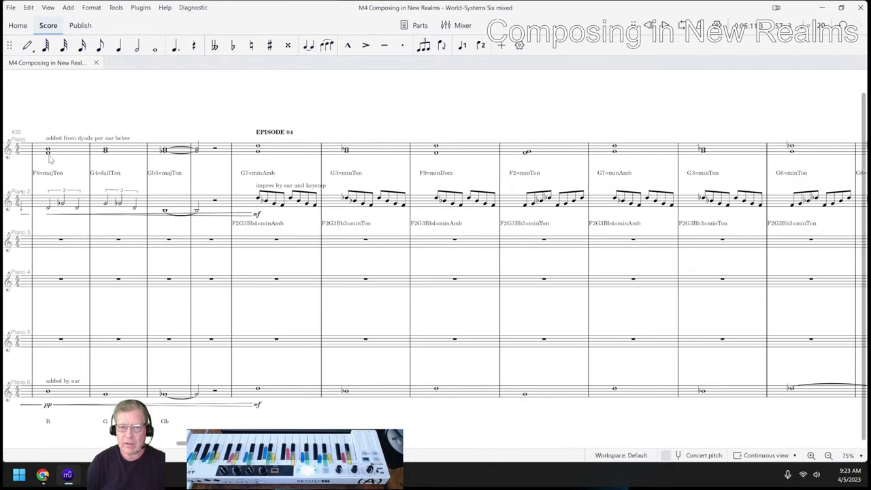
# Step: Look through Episodes 05 to 10 of the mixed score, including the keystep improv and chorderator sections
pyautogui.hscroll(10, 535, 142)
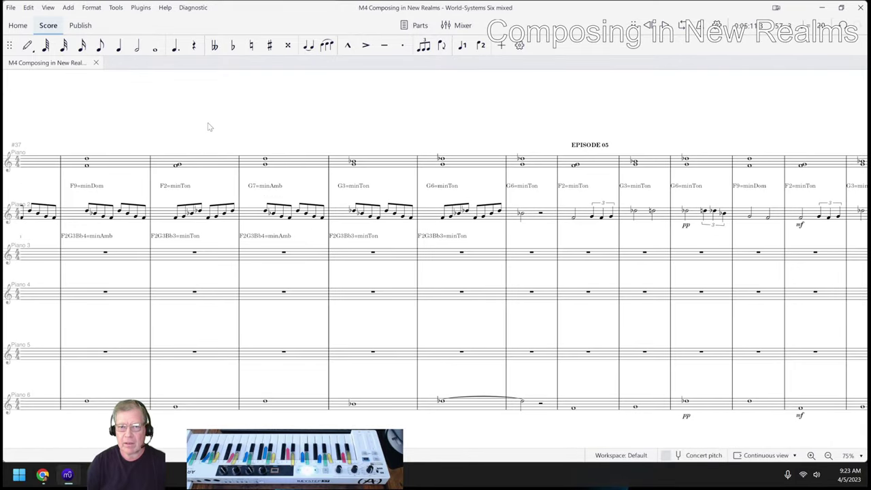
pyautogui.hscroll(10, 364, 139)
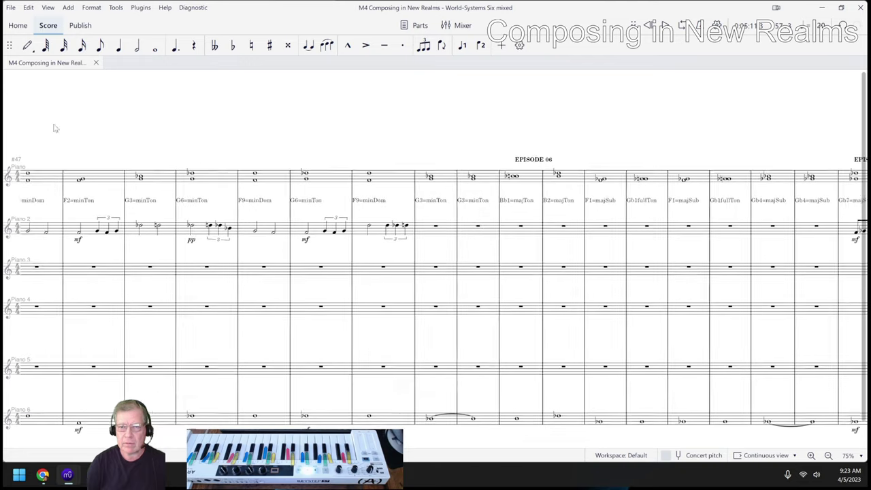
pyautogui.hscroll(5, 508, 122)
pyautogui.hscroll(5, 529, 125)
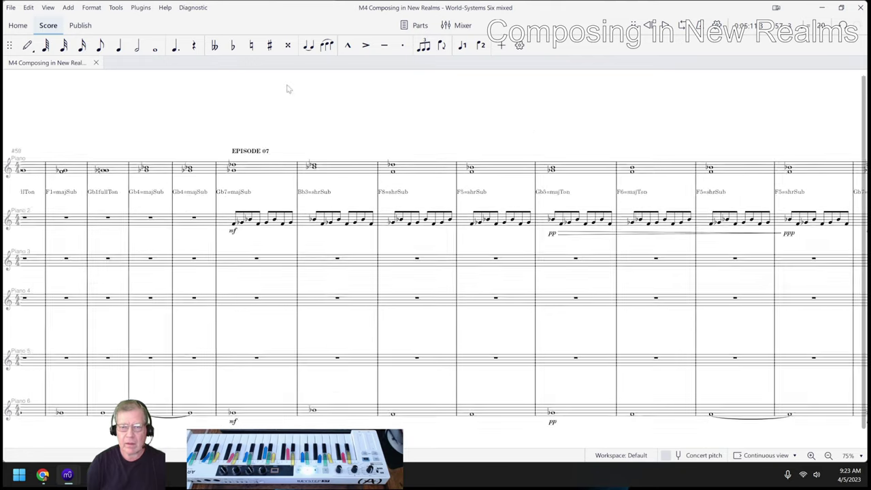
pyautogui.hscroll(5, 476, 136)
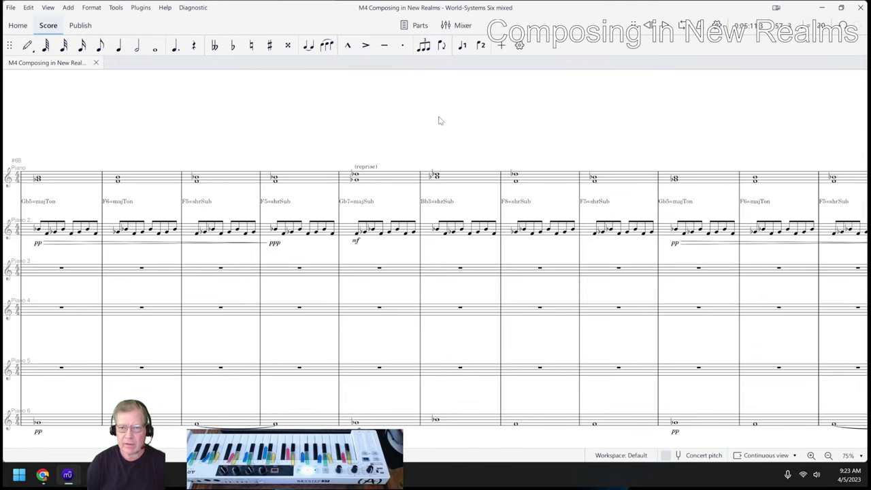
pyautogui.hscroll(5, 463, 129)
pyautogui.hscroll(5, 504, 134)
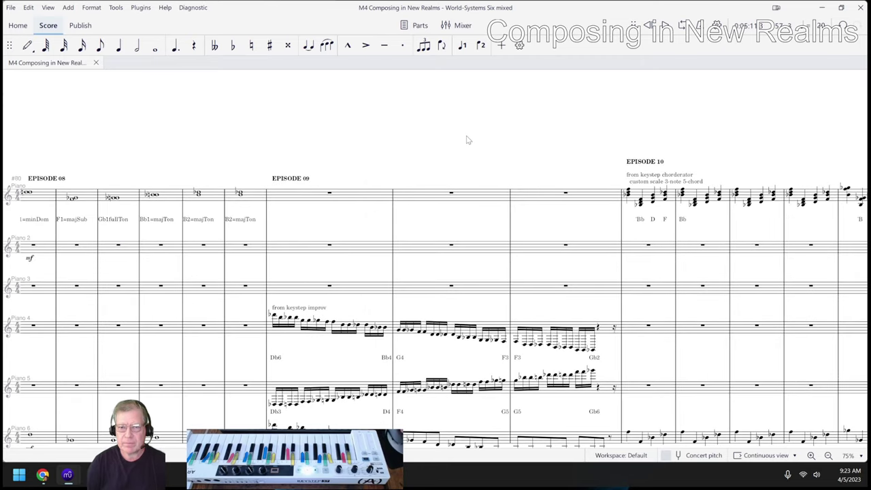
pyautogui.hscroll(1, 467, 140)
pyautogui.hscroll(5, 425, 132)
pyautogui.hscroll(5, 272, 129)
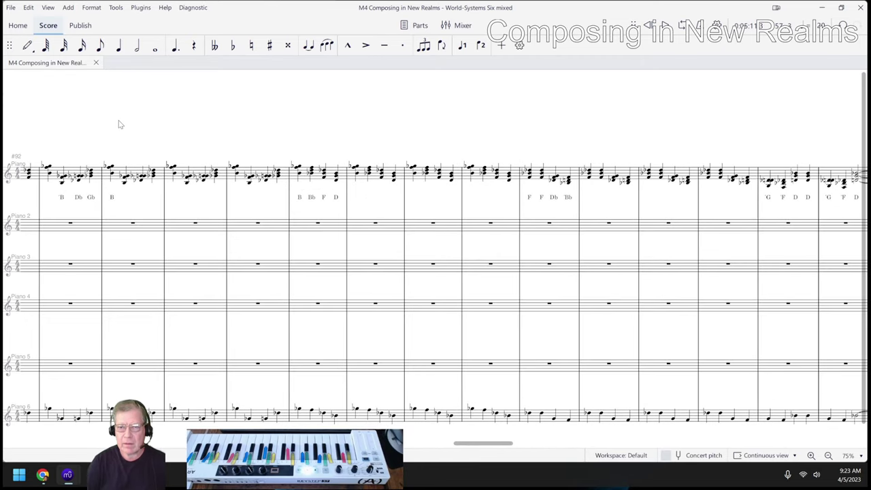
# Step: Go back to the start of the score and examine the Piano 2 and Piano 3 staves across Episode 02's custom cadence
pyautogui.hotkey('ctrl', 'Home')
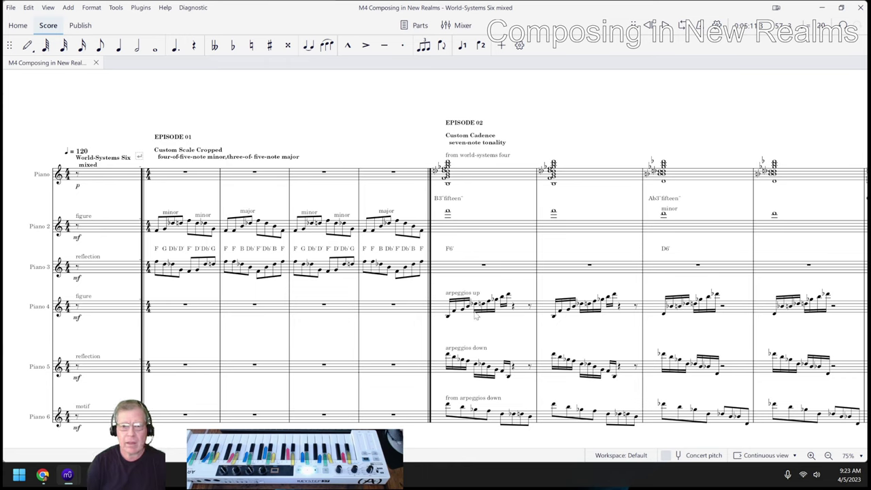
pyautogui.click(498, 234)
pyautogui.hscroll(6, 498, 234)
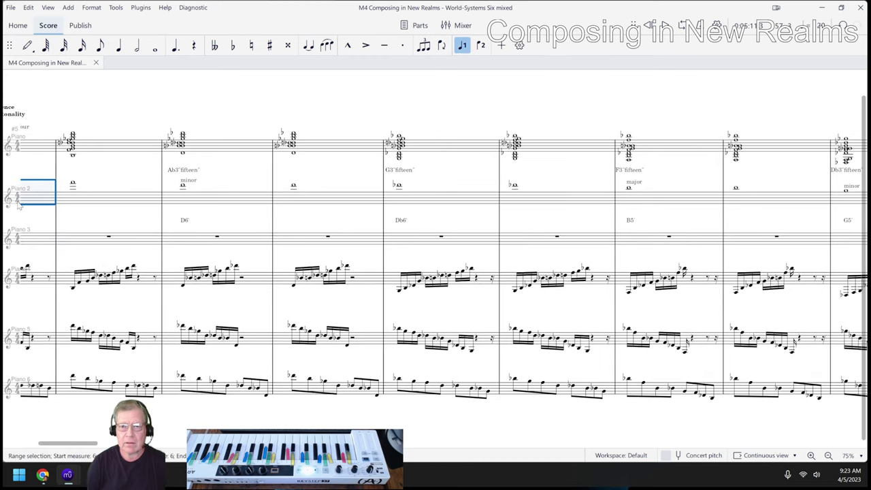
pyautogui.moveTo(793, 208); pyautogui.dragTo(299, 214)
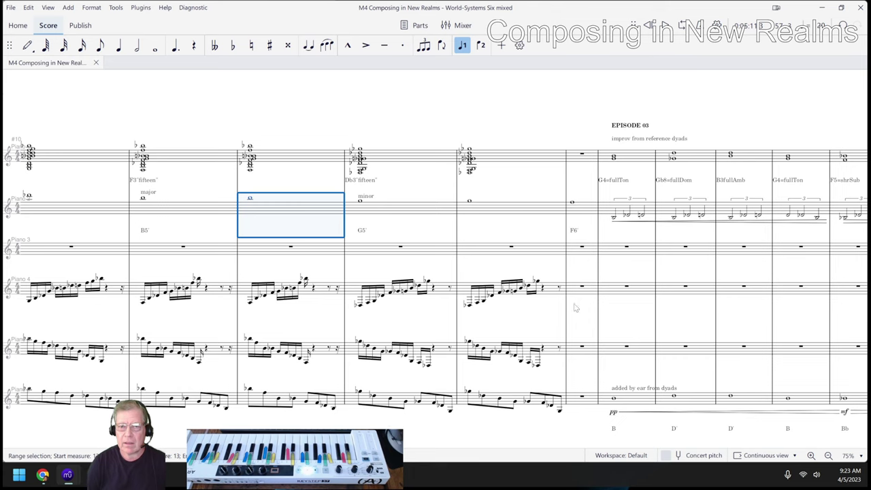
pyautogui.click(488, 251)
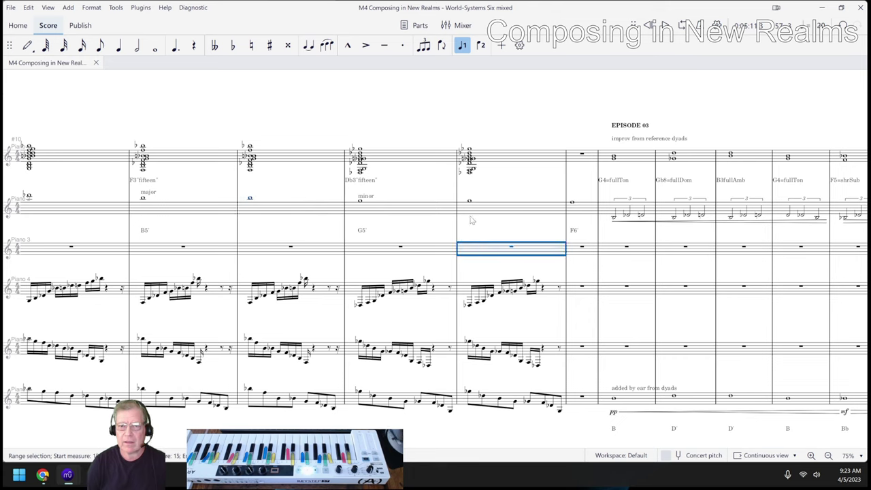
pyautogui.click(369, 113)
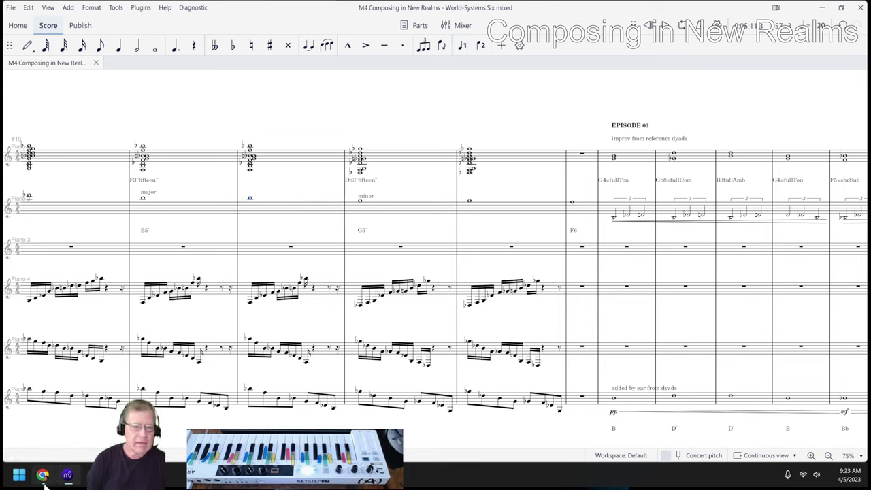
# Step: Switch back to the spreadsheet in Chrome and review the Ideas Next Time notes in B83 to B92
pyautogui.moveTo(42, 474)
pyautogui.click(45, 443)
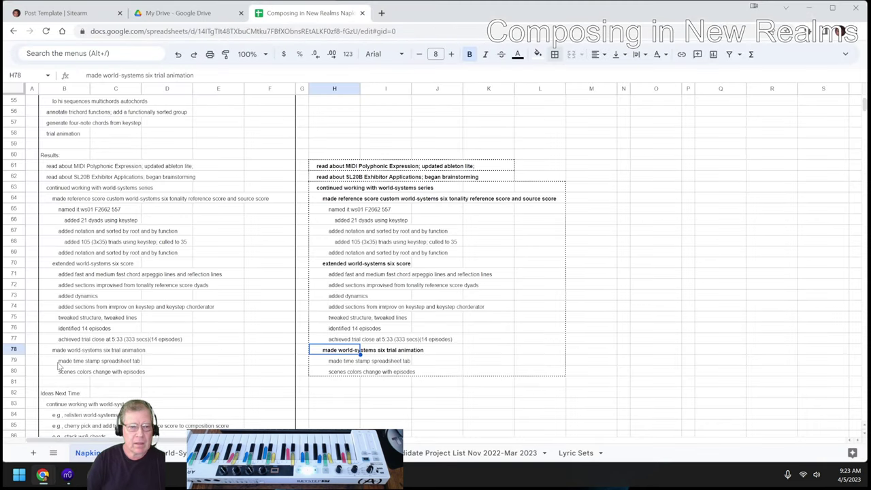
pyautogui.scroll(-2, 69, 351)
pyautogui.click(71, 331)
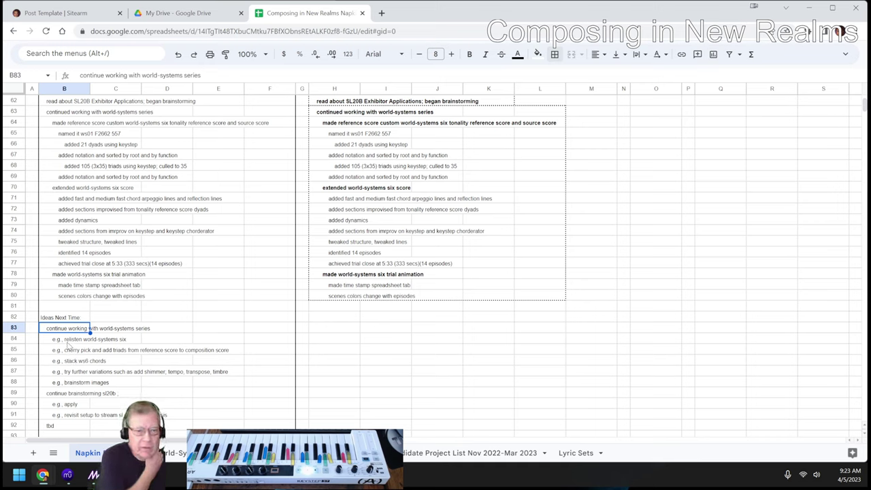
pyautogui.click(66, 342)
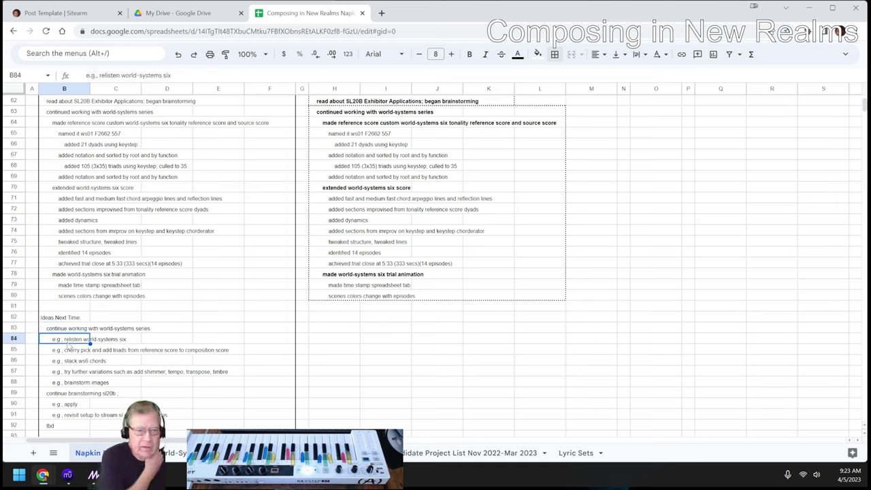
pyautogui.click(81, 406)
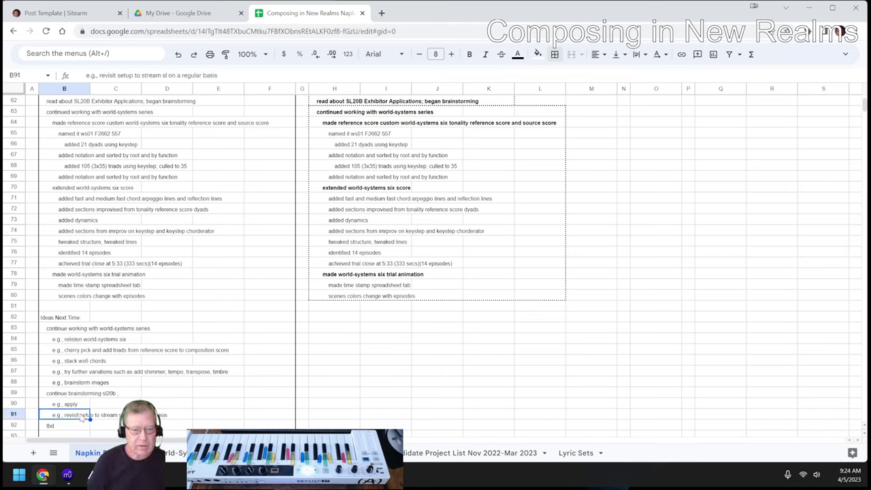
pyautogui.click(71, 394)
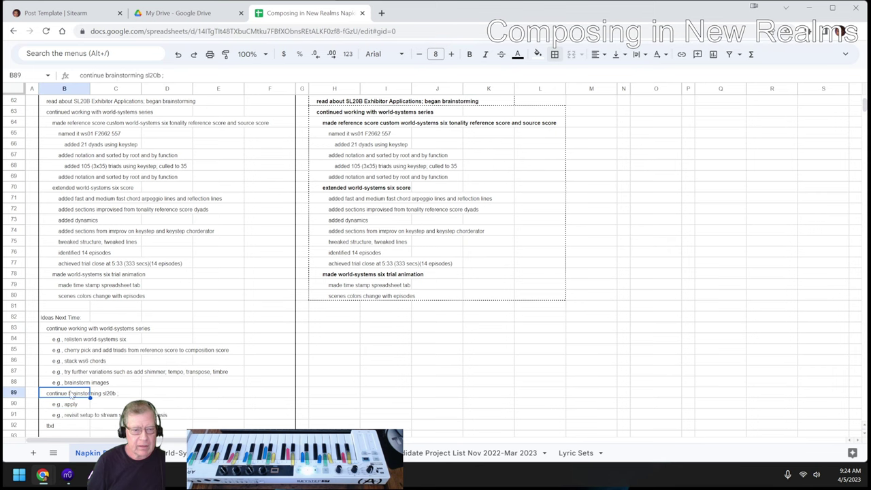
pyautogui.click(59, 427)
# Step: Read through the Acknowledgments entries in B95 to B97
pyautogui.scroll(-3, 113, 376)
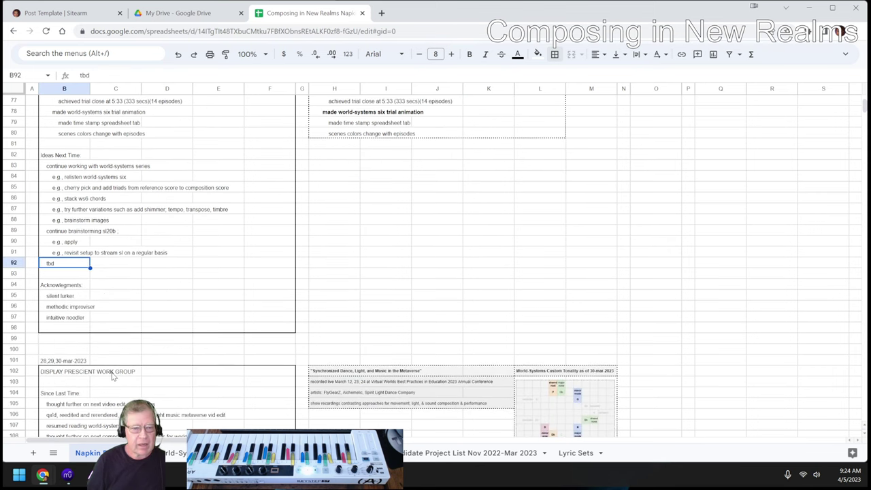
pyautogui.press('Down')
pyautogui.press('Down')
pyautogui.press('Down')
pyautogui.press('Down')
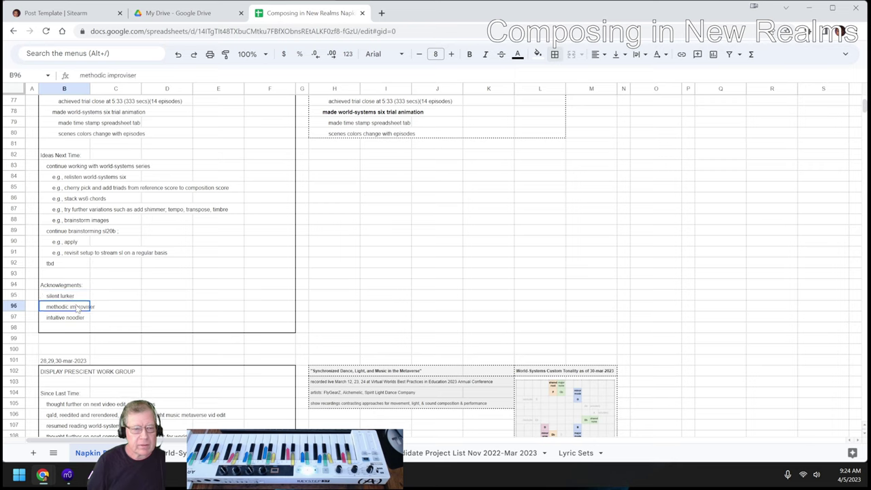
pyautogui.press('Down')
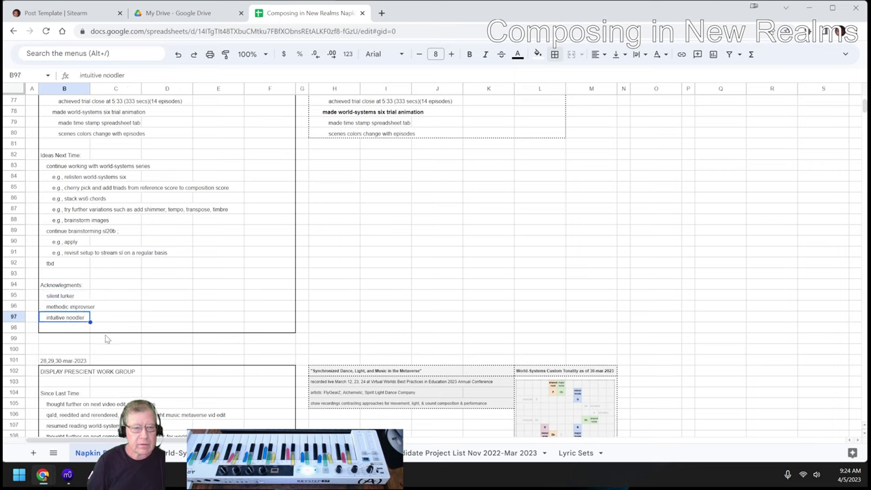